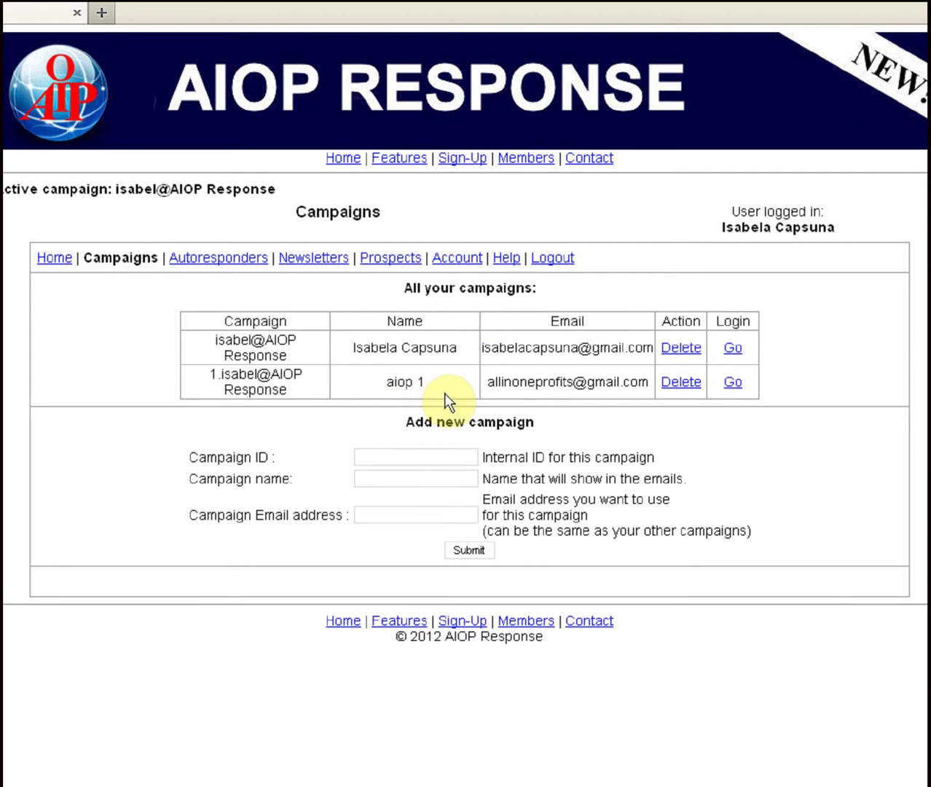
Step: Switch the active campaign to "aiop 1" and check which user is logged in
drag(684, 216, 853, 230)
click(854, 230)
drag(434, 382, 362, 382)
click(362, 382)
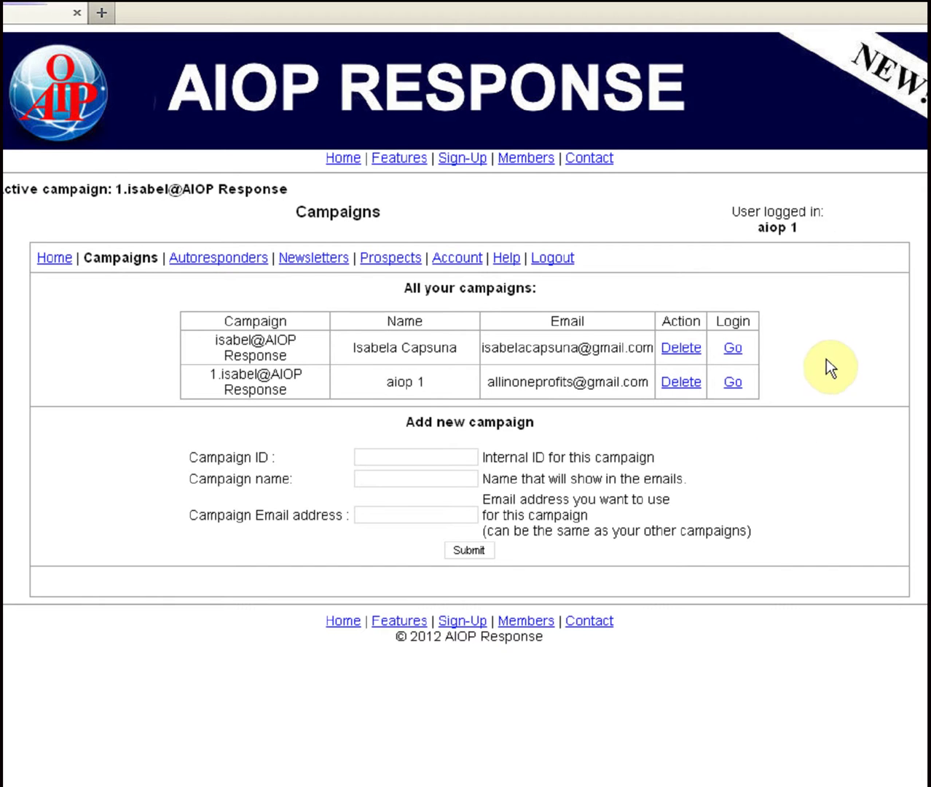
drag(842, 251, 710, 219)
click(709, 219)
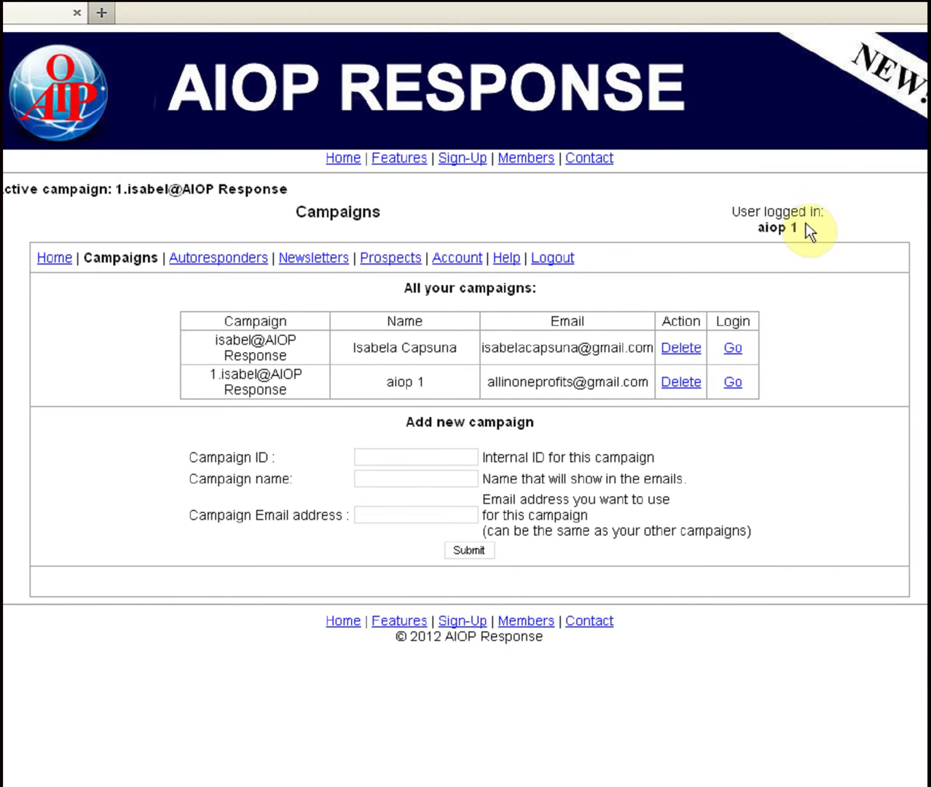
Step: Open the list of active prospects for the current campaign
click(381, 260)
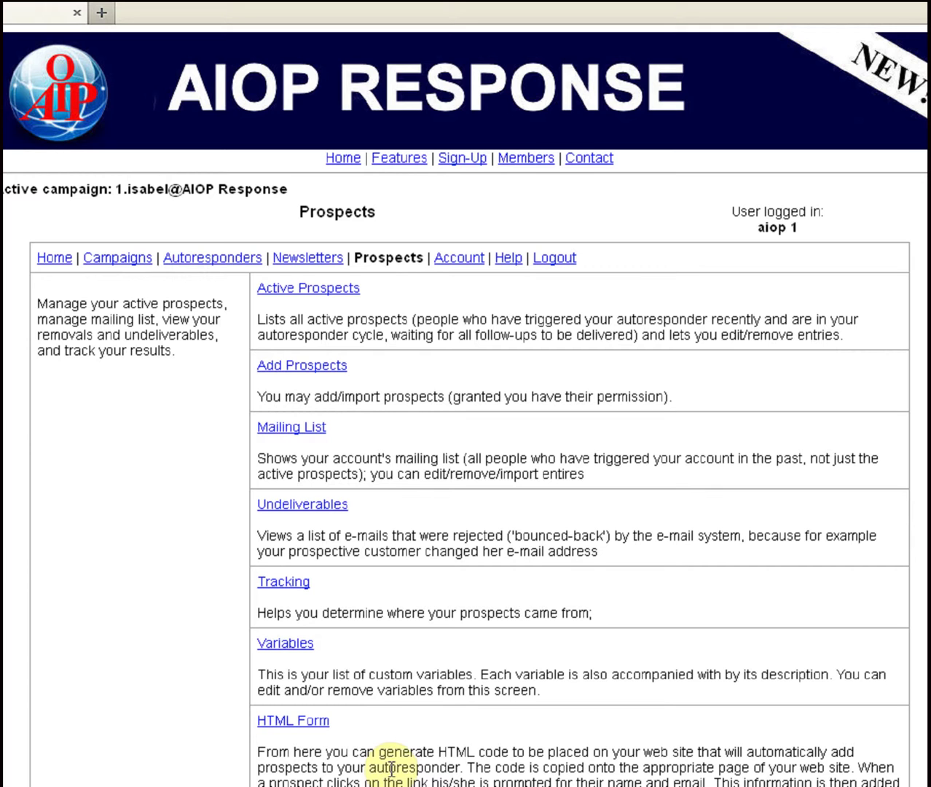
click(291, 290)
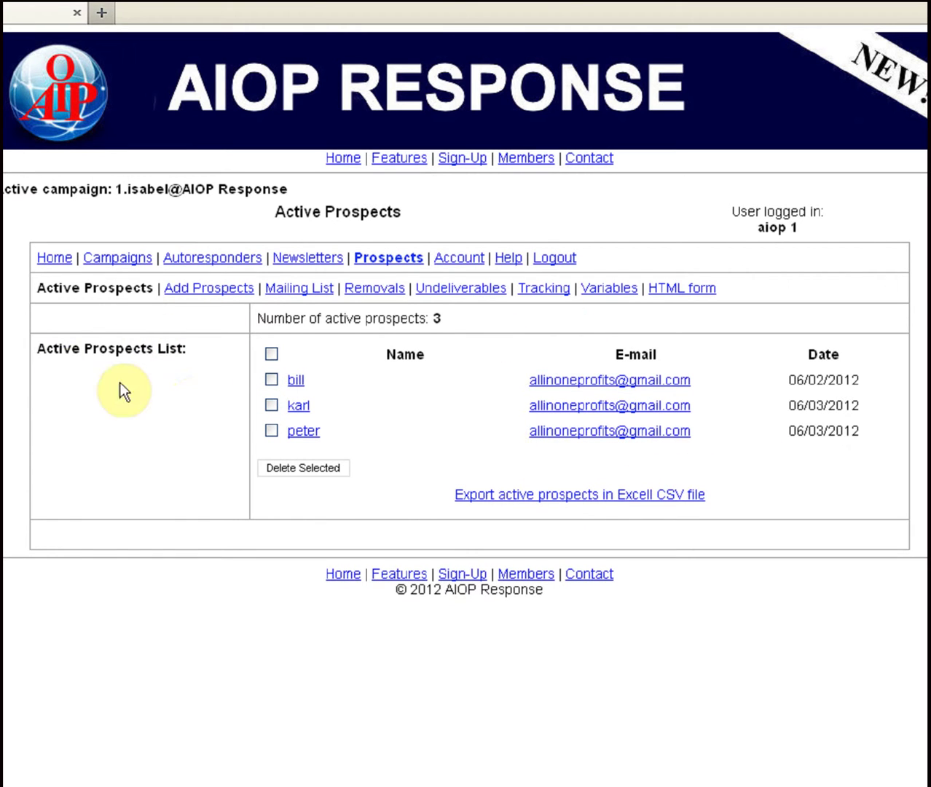
drag(34, 357, 200, 354)
click(198, 369)
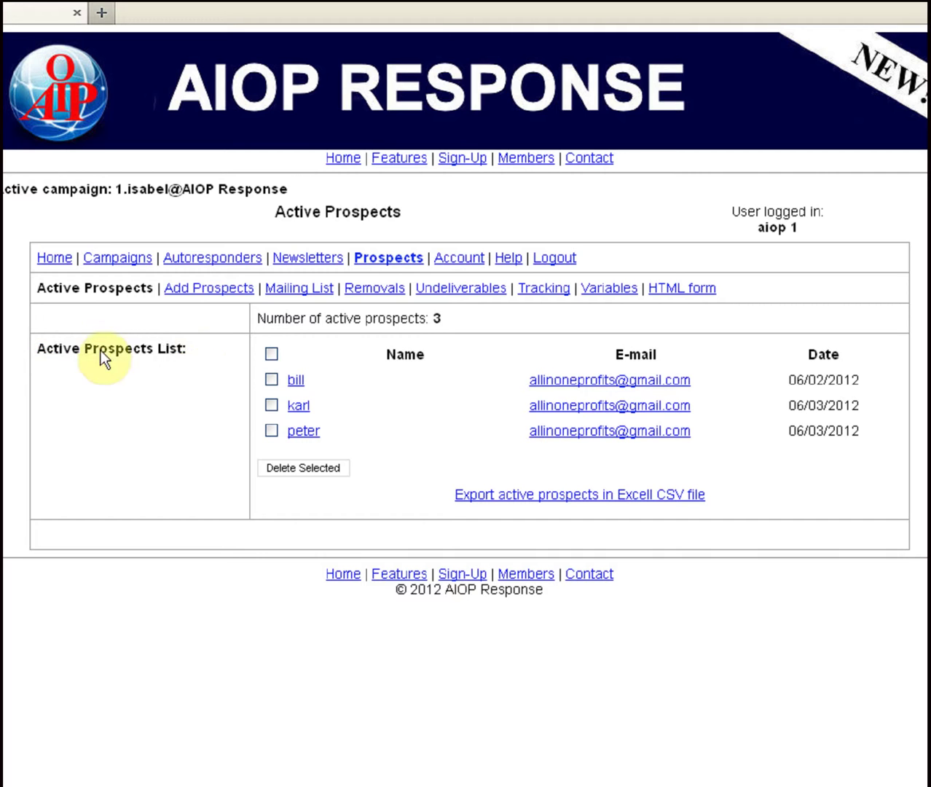
Step: Review the prospects' statuses in the mailing list and return to the active prospects list
click(360, 291)
click(282, 292)
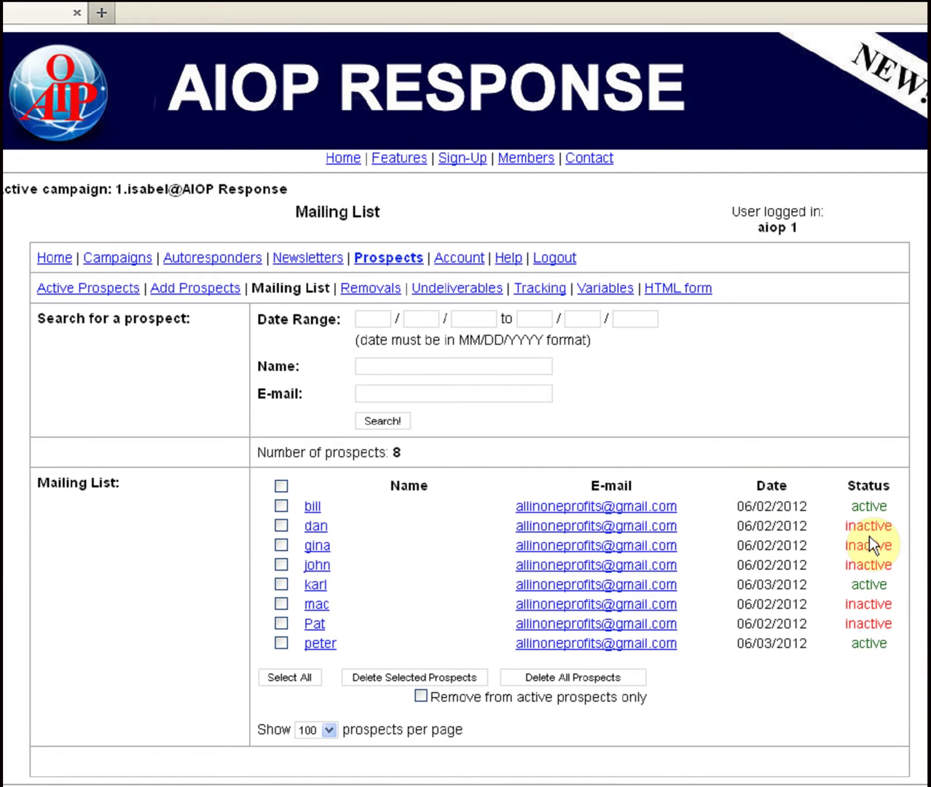
click(76, 287)
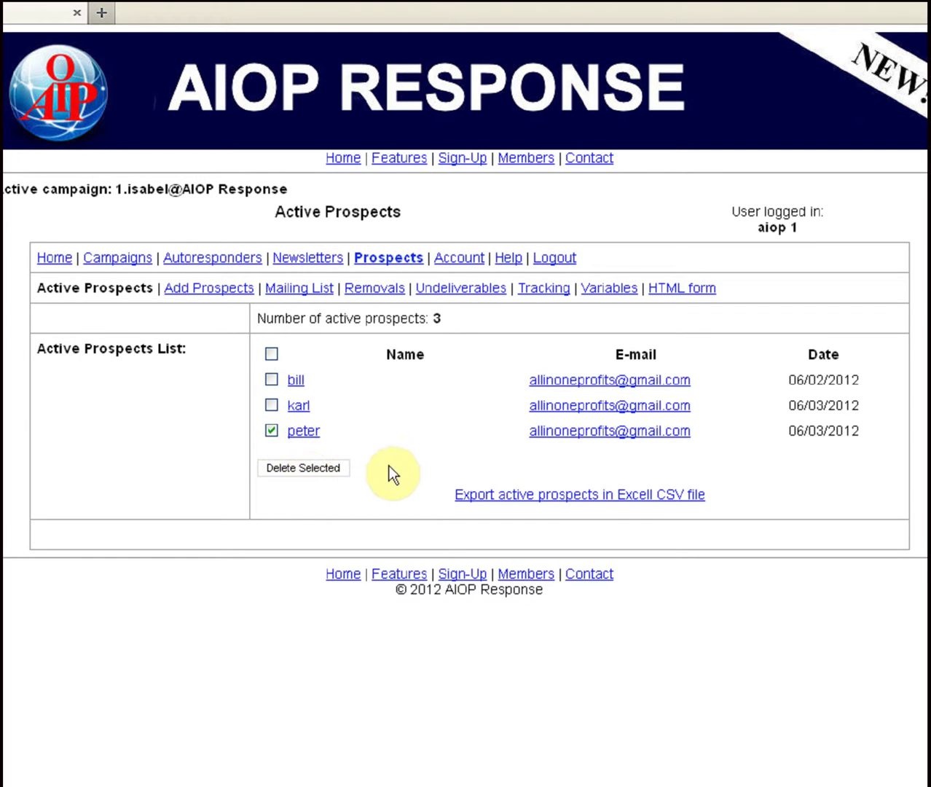
Step: Deselect the last active prospect and export the active prospects as an Excel CSV file, saving prospects.xls
click(270, 430)
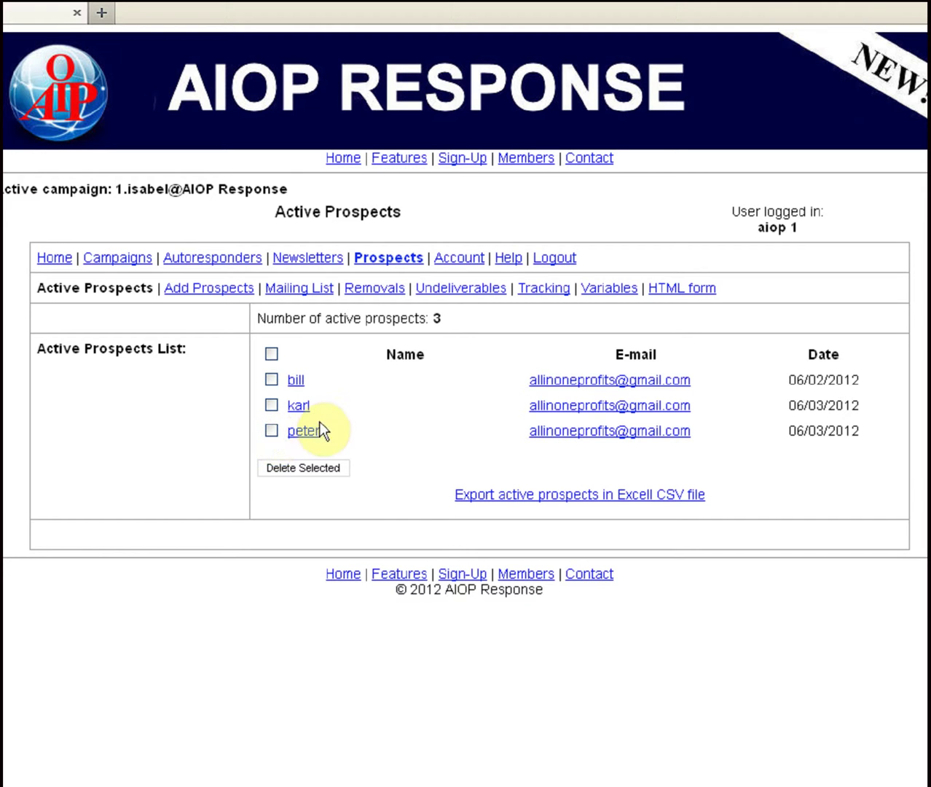
click(573, 497)
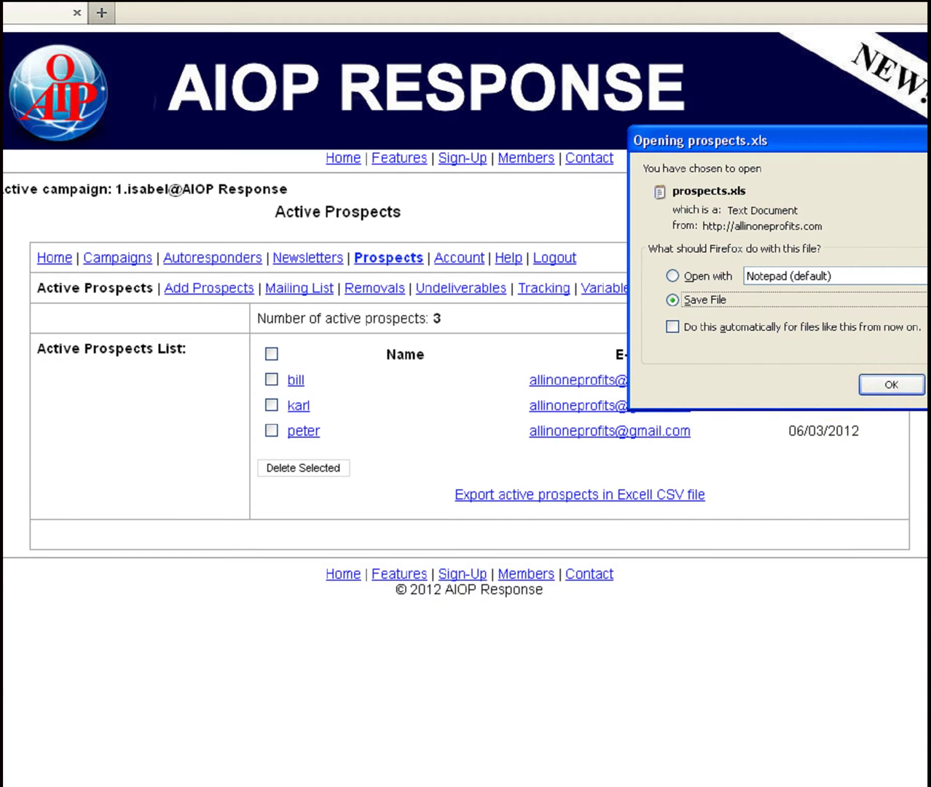
key(Return)
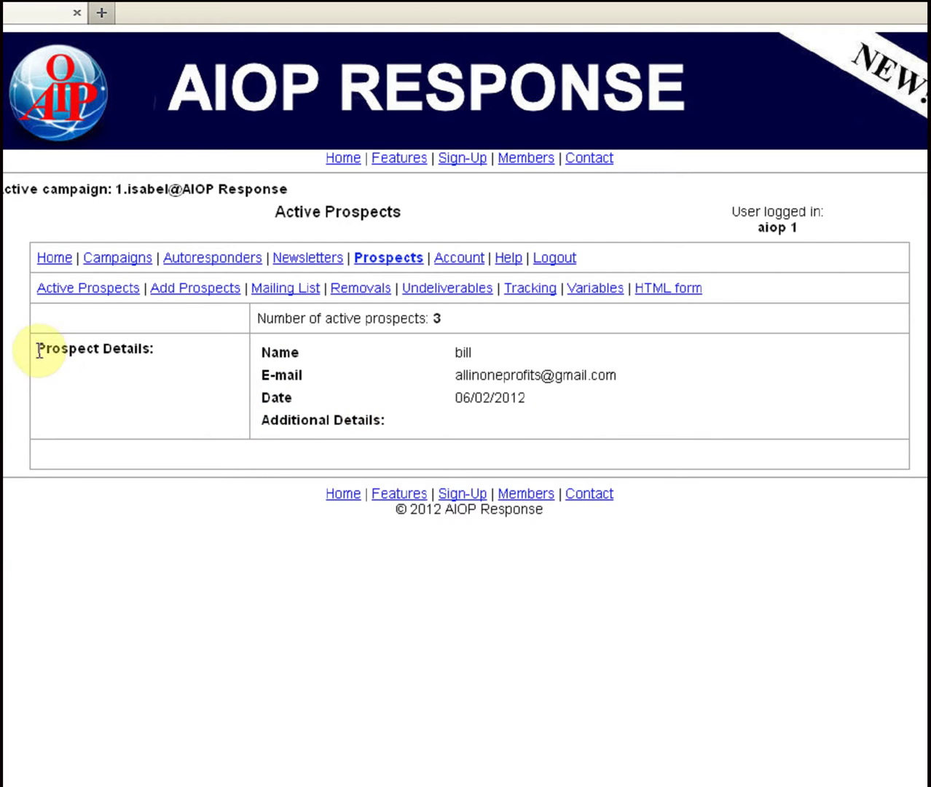
Step: Examine the first active prospect's details page, including the name, e-mail, date and additional details fields
drag(36, 344, 205, 350)
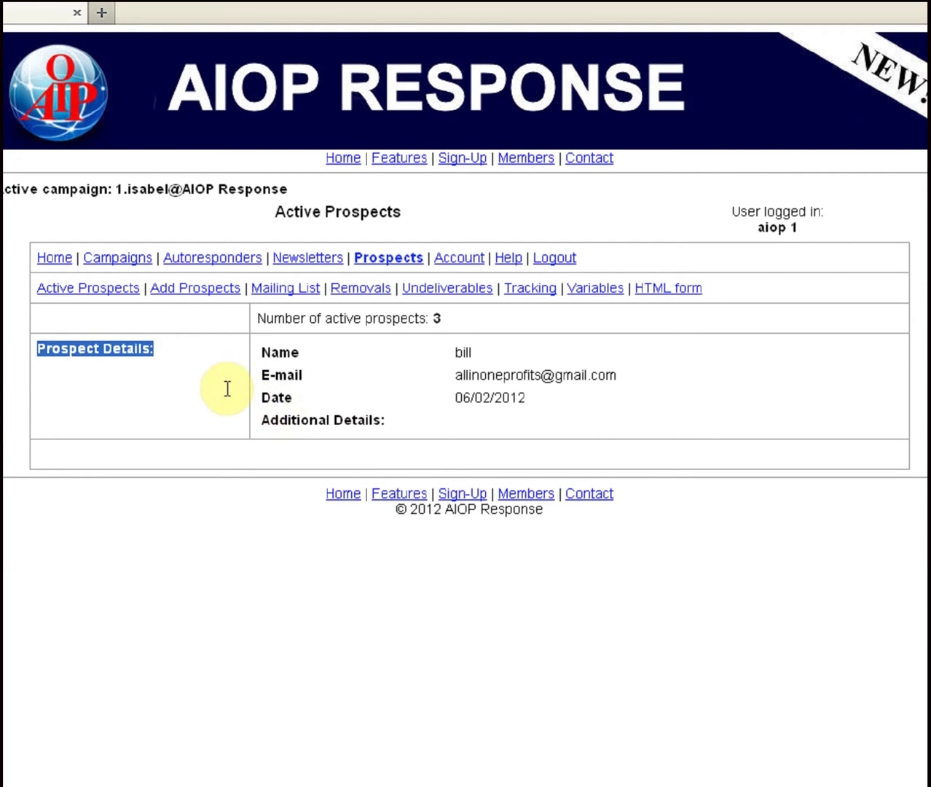
click(214, 386)
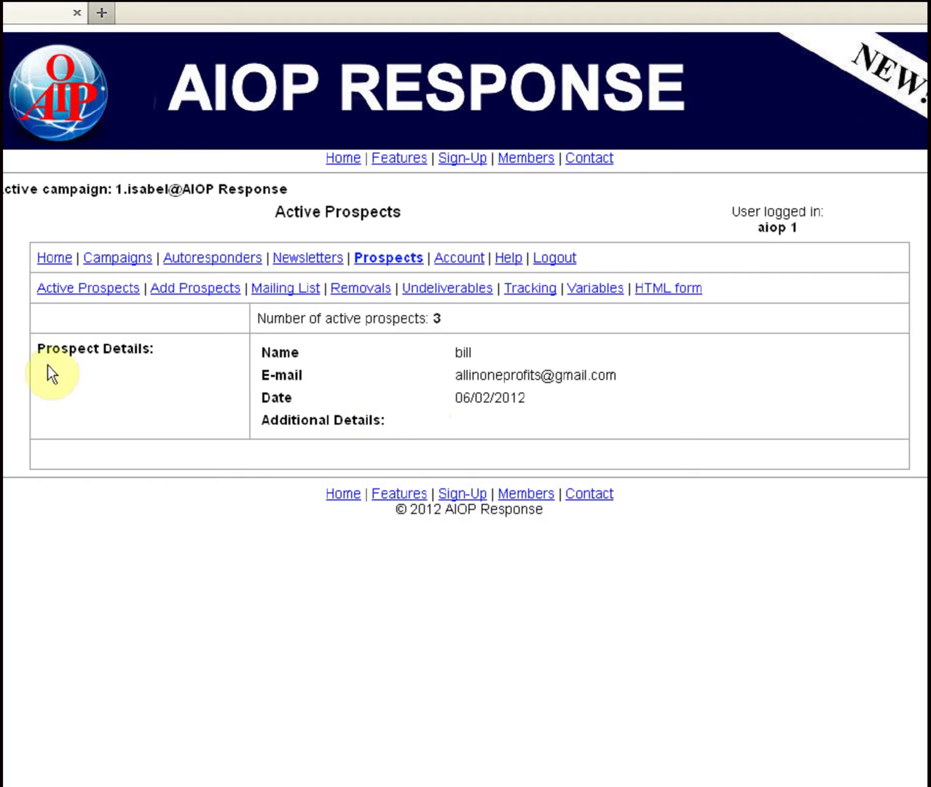
drag(38, 349, 168, 348)
click(171, 377)
click(308, 353)
double_click(280, 353)
click(317, 376)
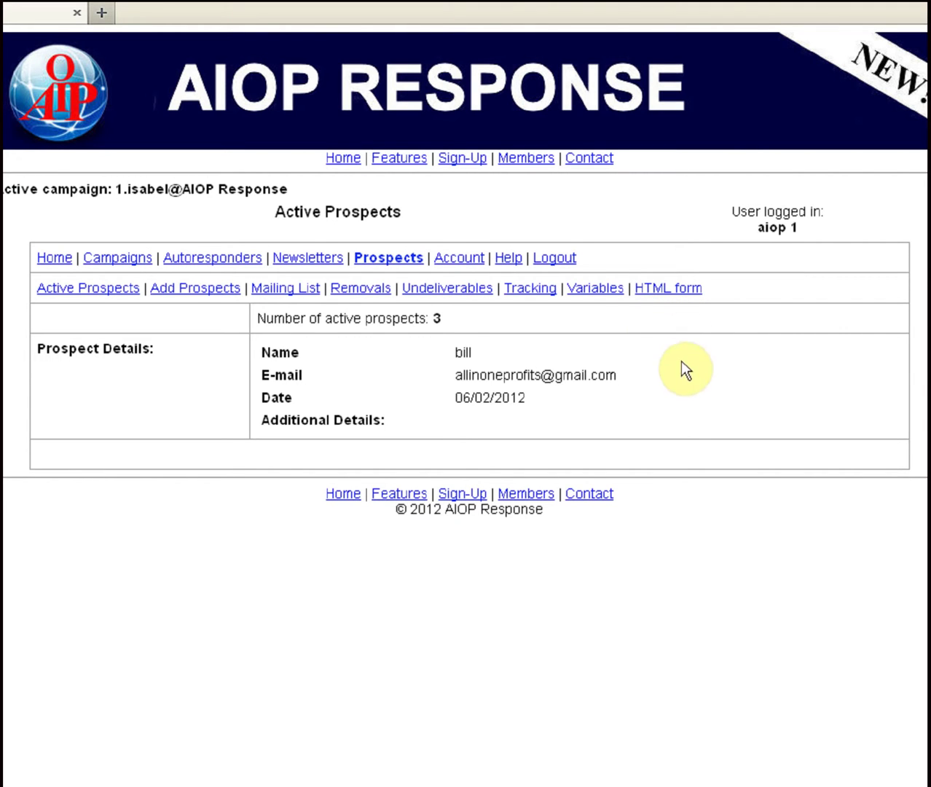
drag(264, 421, 397, 421)
click(397, 421)
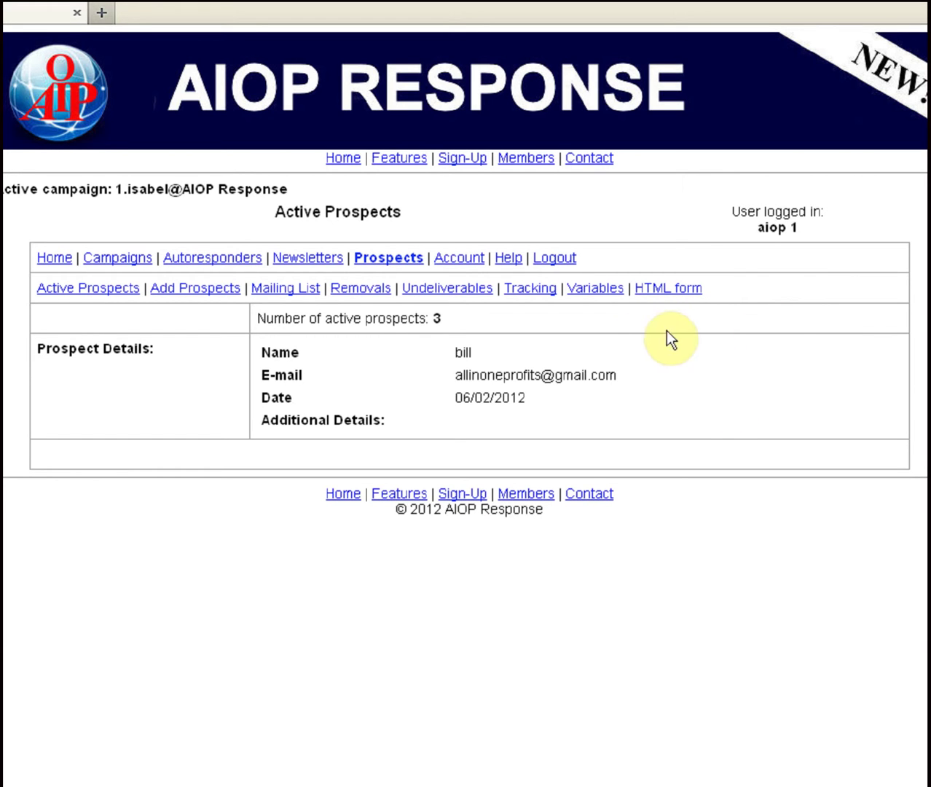
click(403, 421)
click(574, 419)
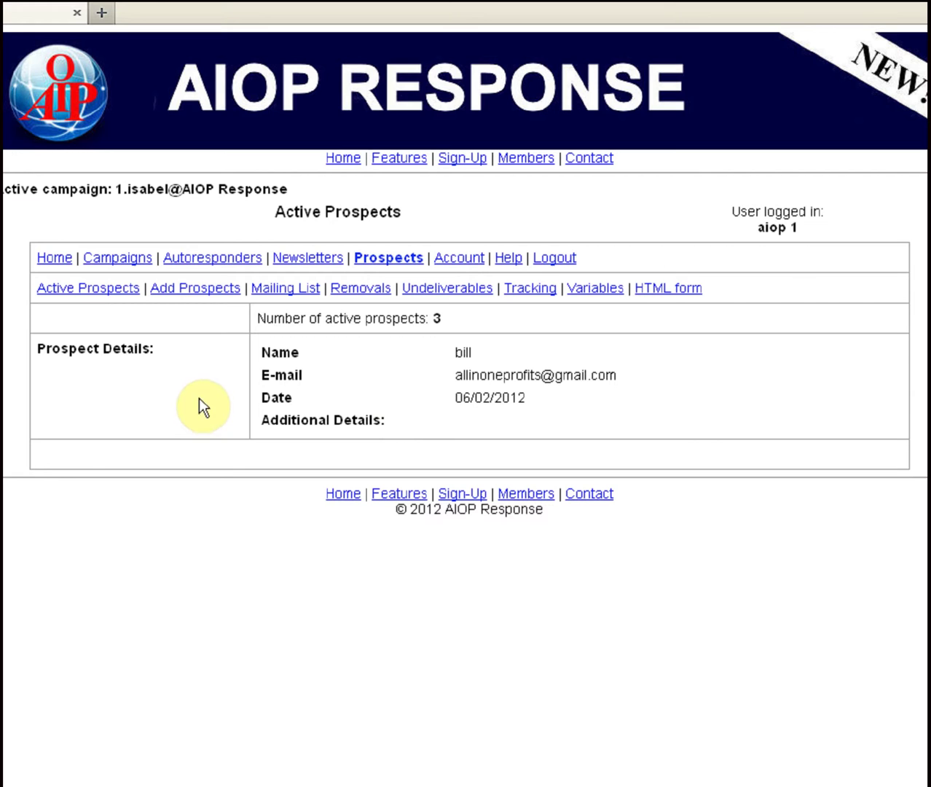
Step: Open the form for adding a prospect and examine its Send Opt-In Email option and its name and e-mail fields
click(192, 293)
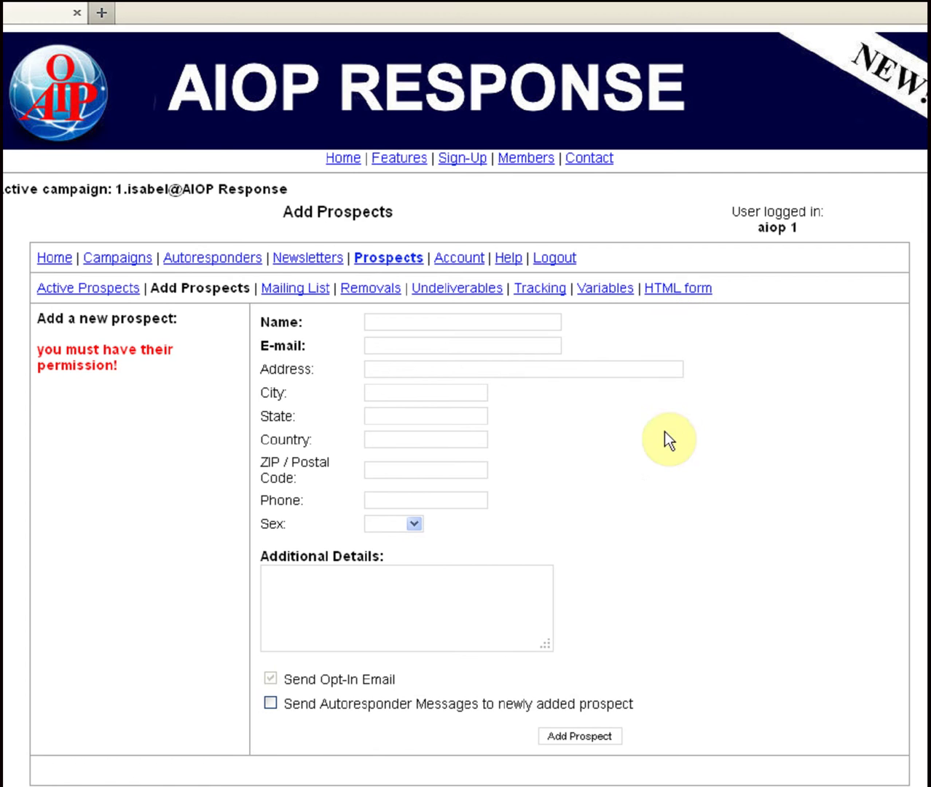
mouse_move(281, 678)
mouse_down()
mouse_move(421, 679)
mouse_move(277, 677)
mouse_up()
click(430, 683)
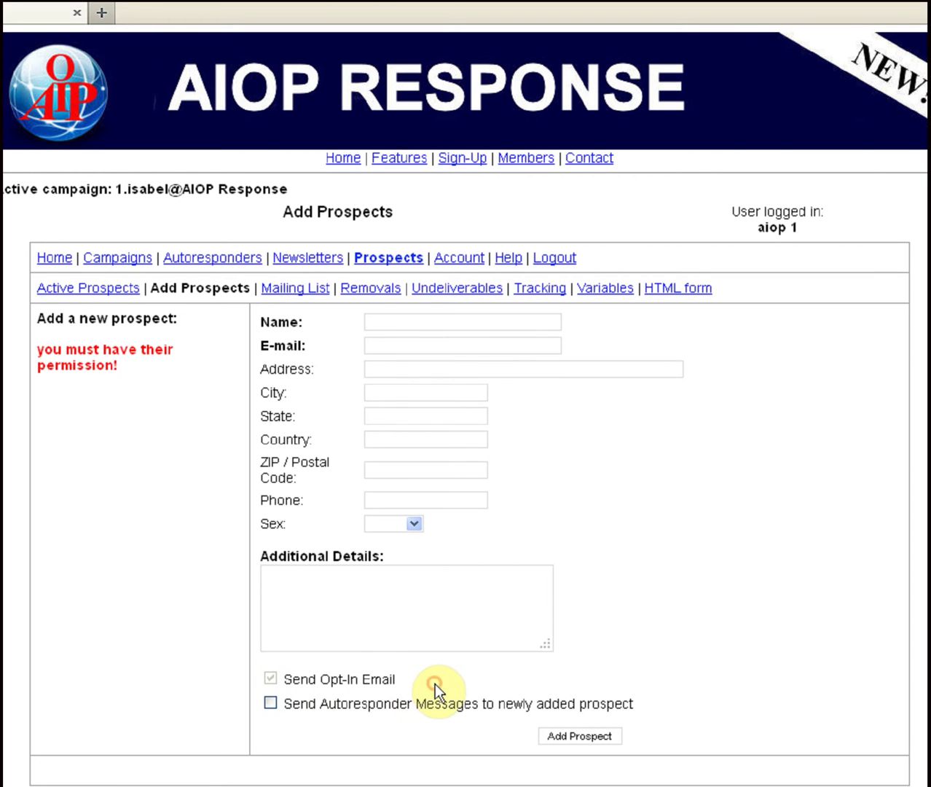
drag(414, 683, 287, 674)
click(475, 675)
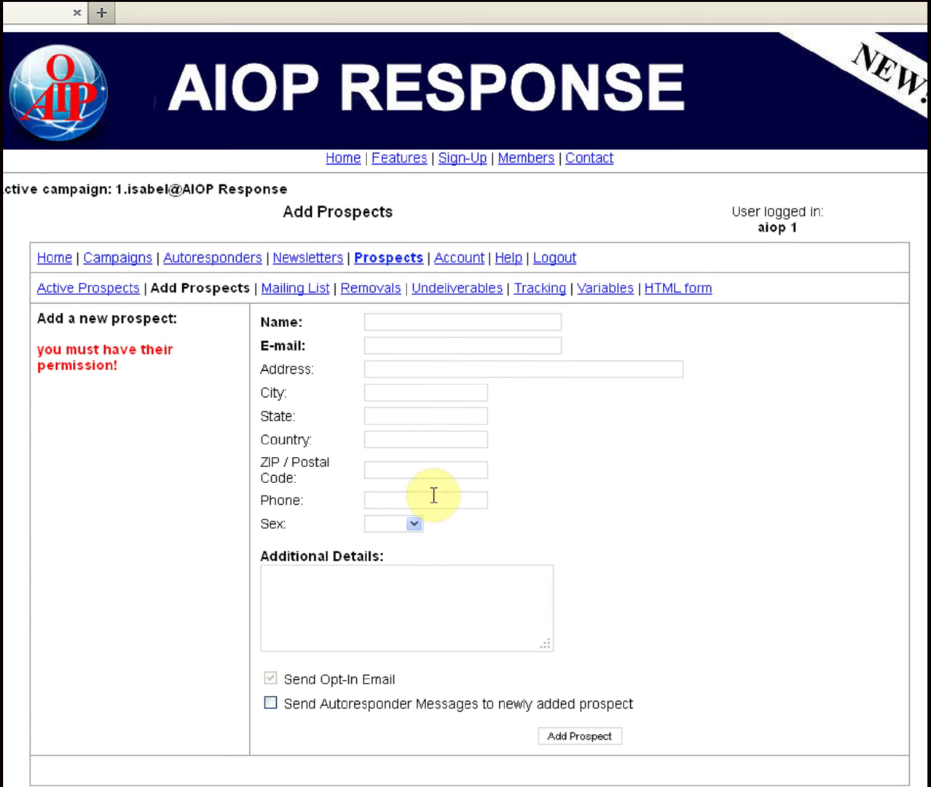
click(411, 318)
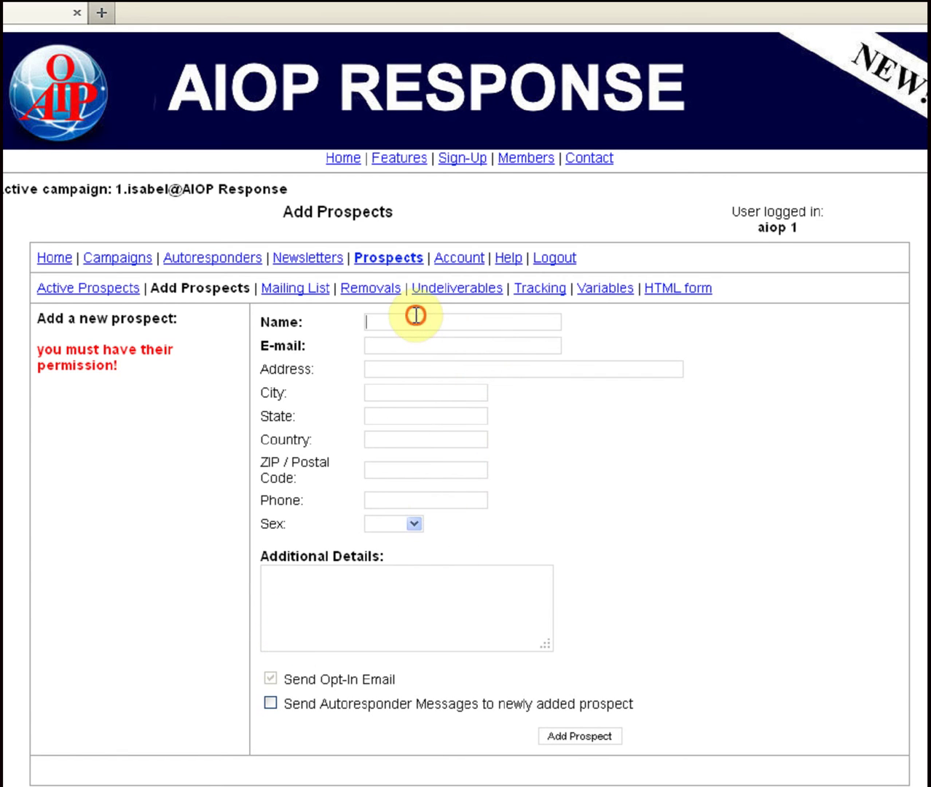
click(385, 351)
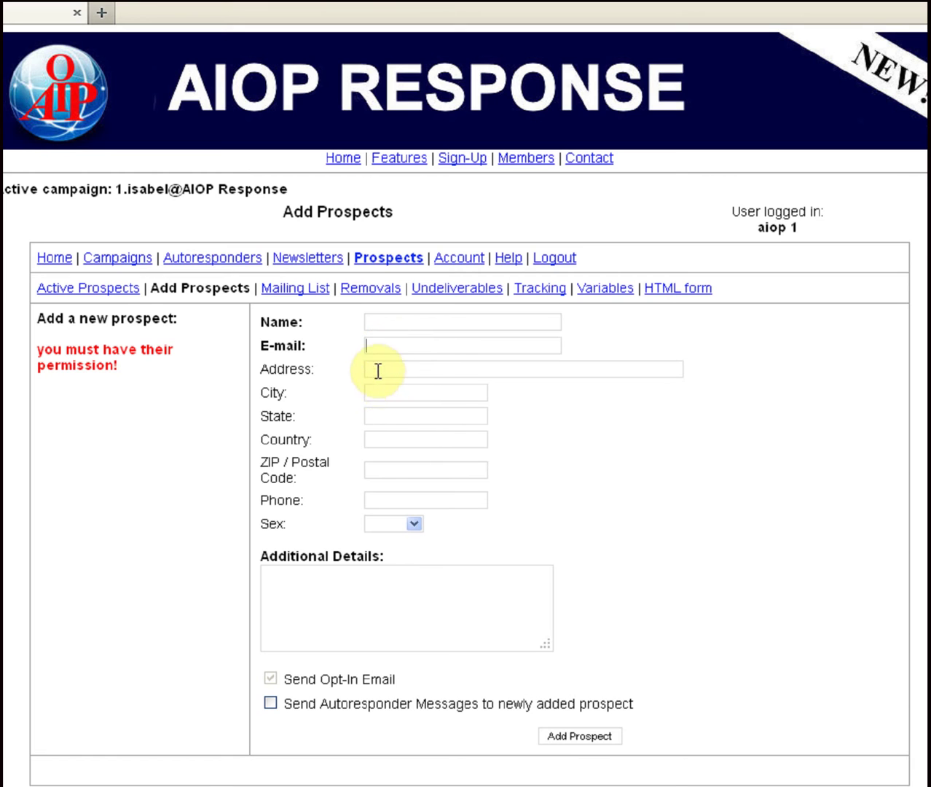
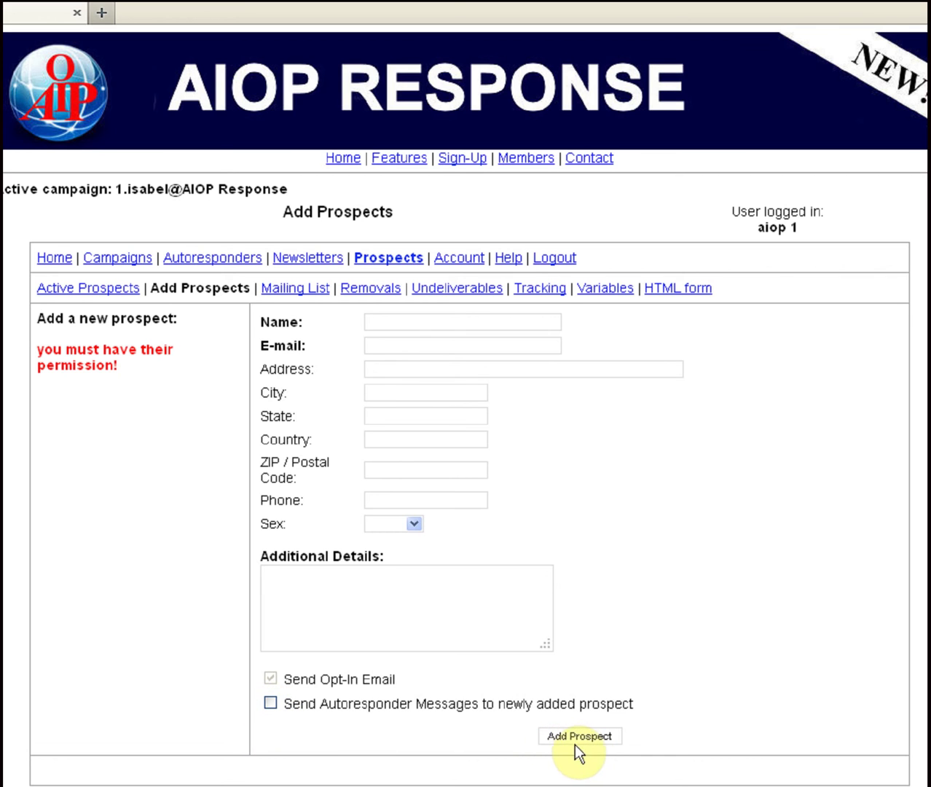
Step: Try out the option to send autoresponder messages to the newly added prospect, leaving it disabled
click(269, 702)
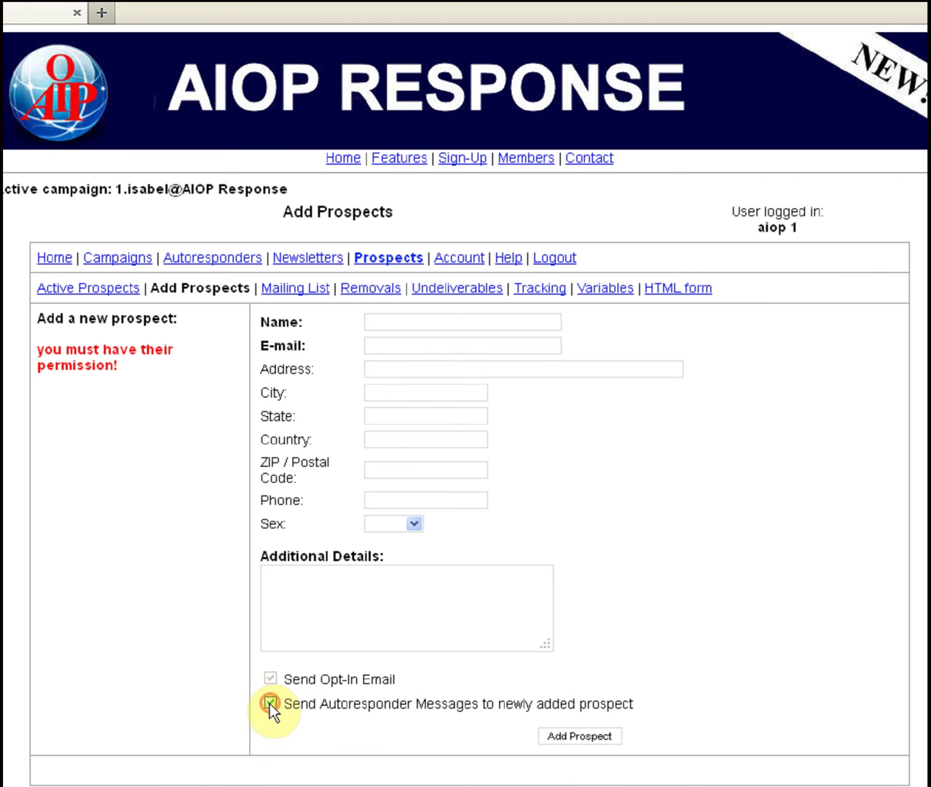
drag(286, 708, 664, 703)
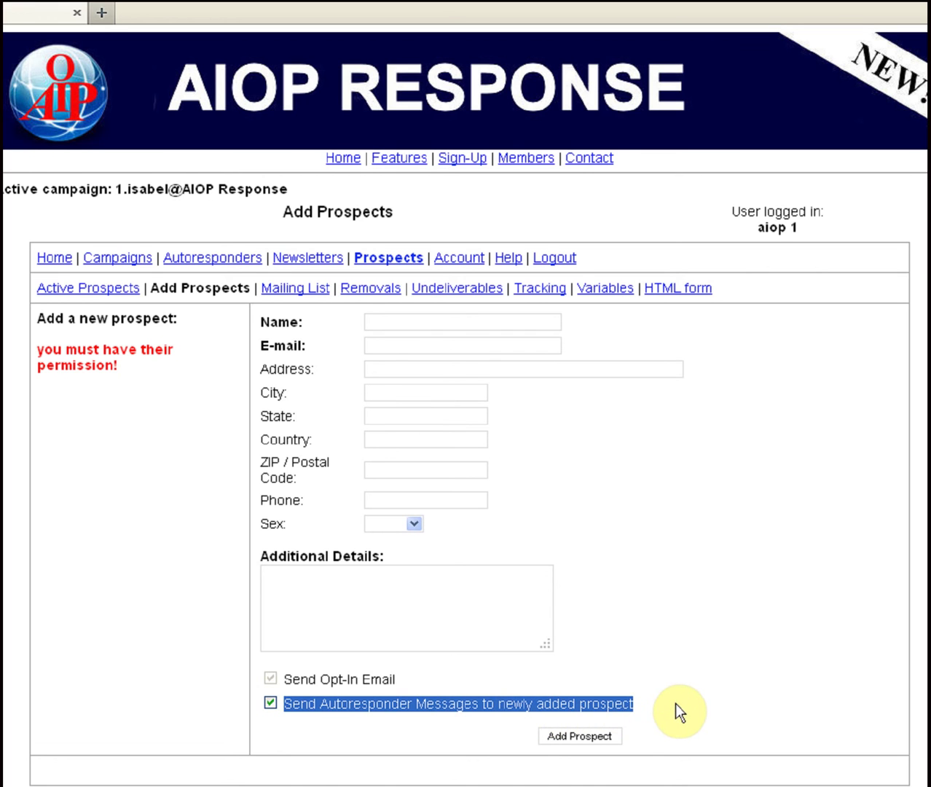
click(357, 706)
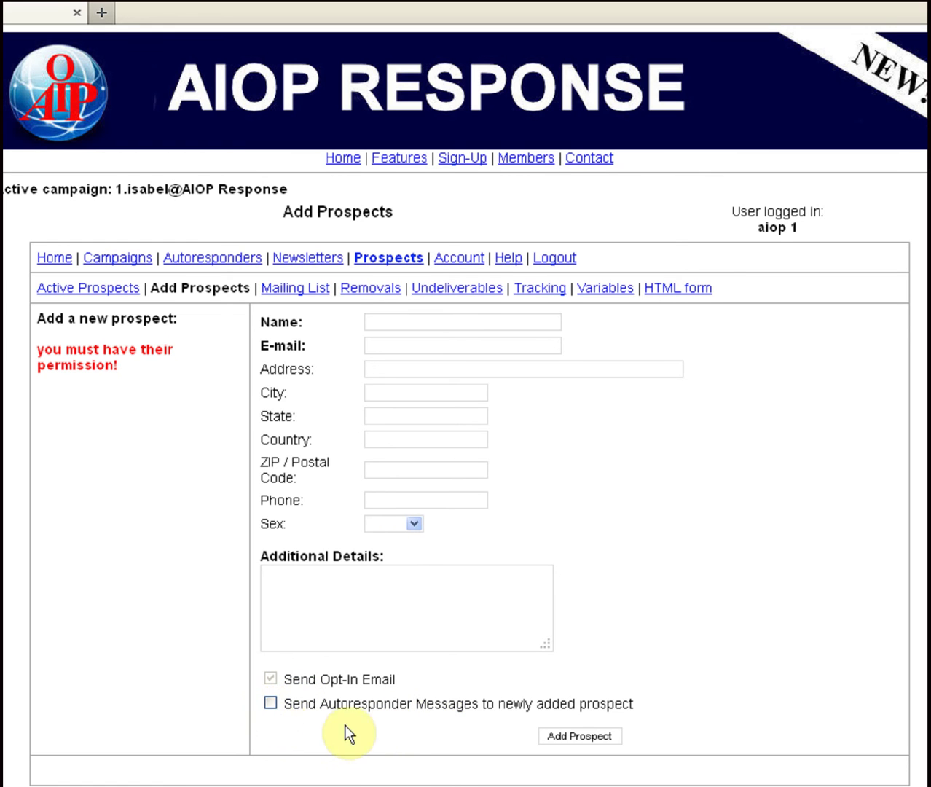
drag(320, 705, 682, 707)
click(681, 707)
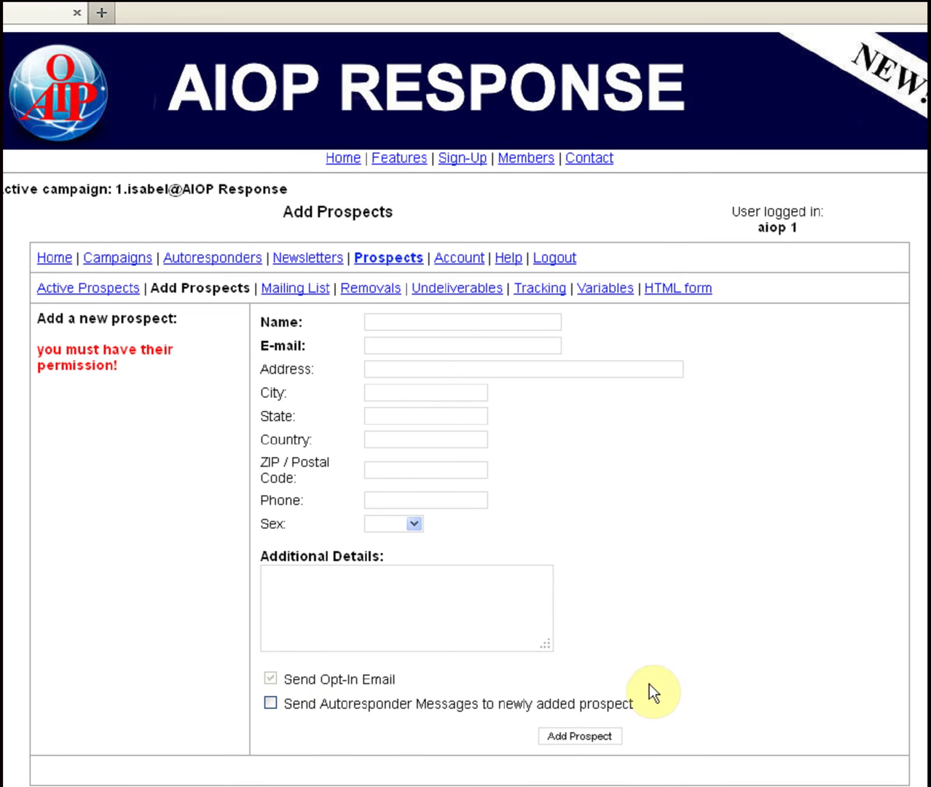
drag(316, 705, 666, 704)
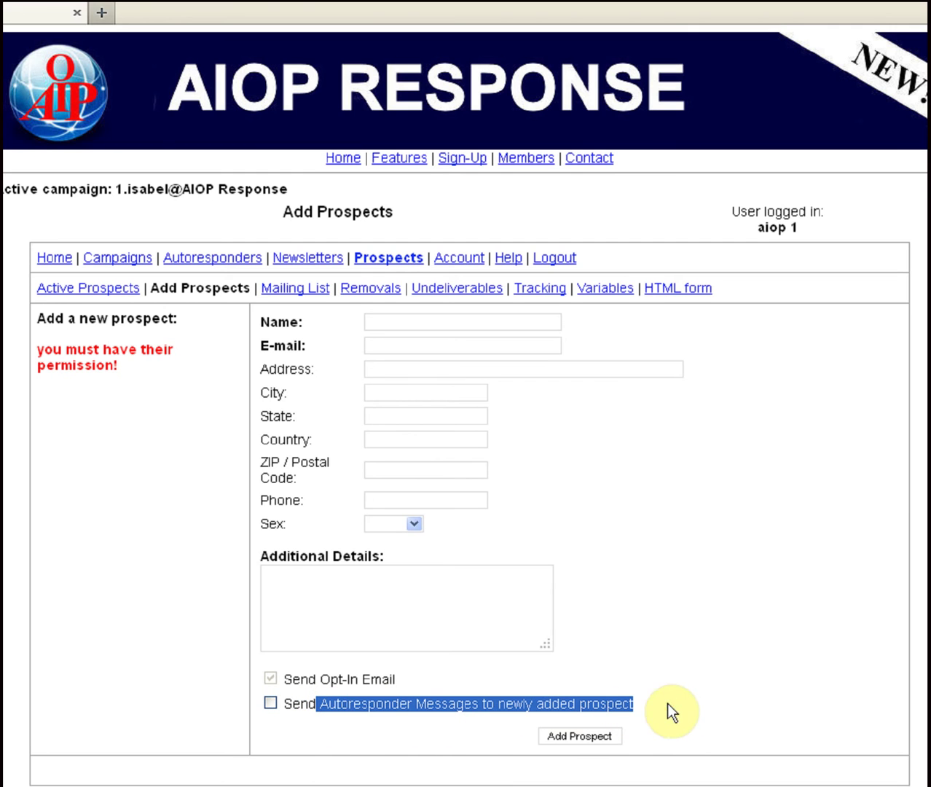
click(682, 716)
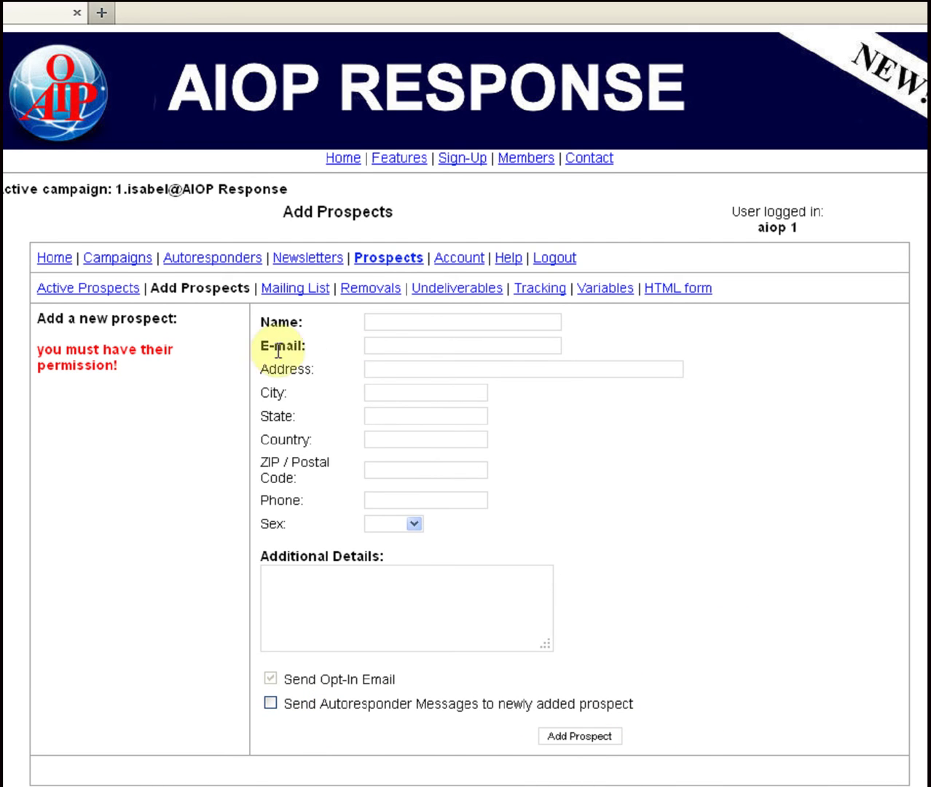
Step: In the mailing list, remove the last prospect from active prospects only and check the prospect's status
click(279, 293)
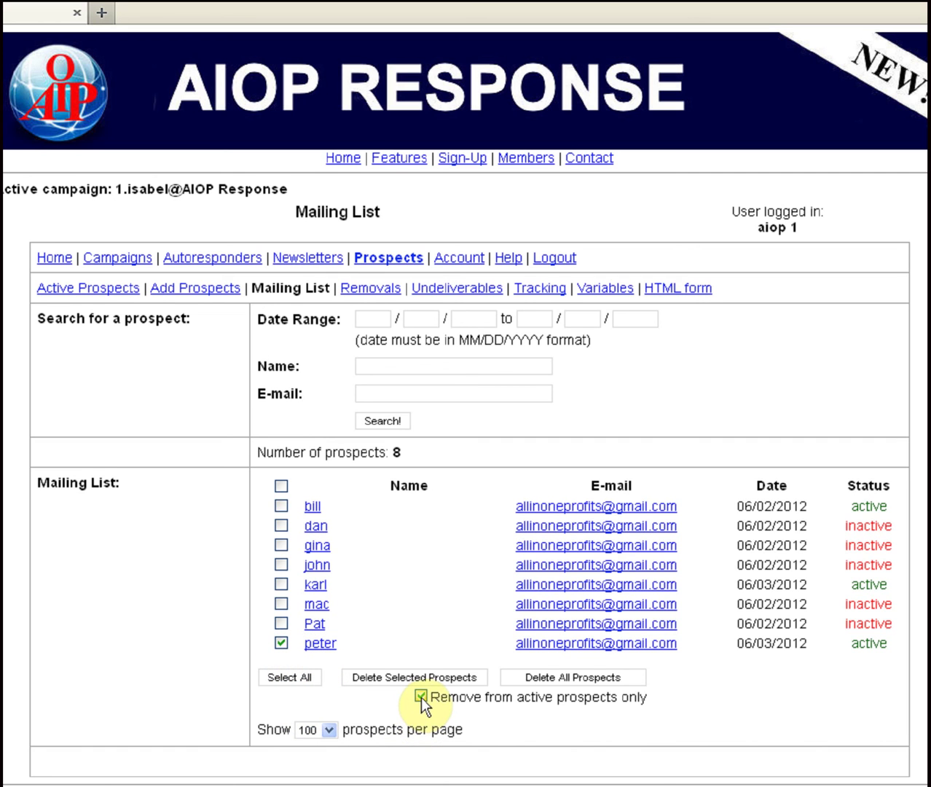
click(389, 678)
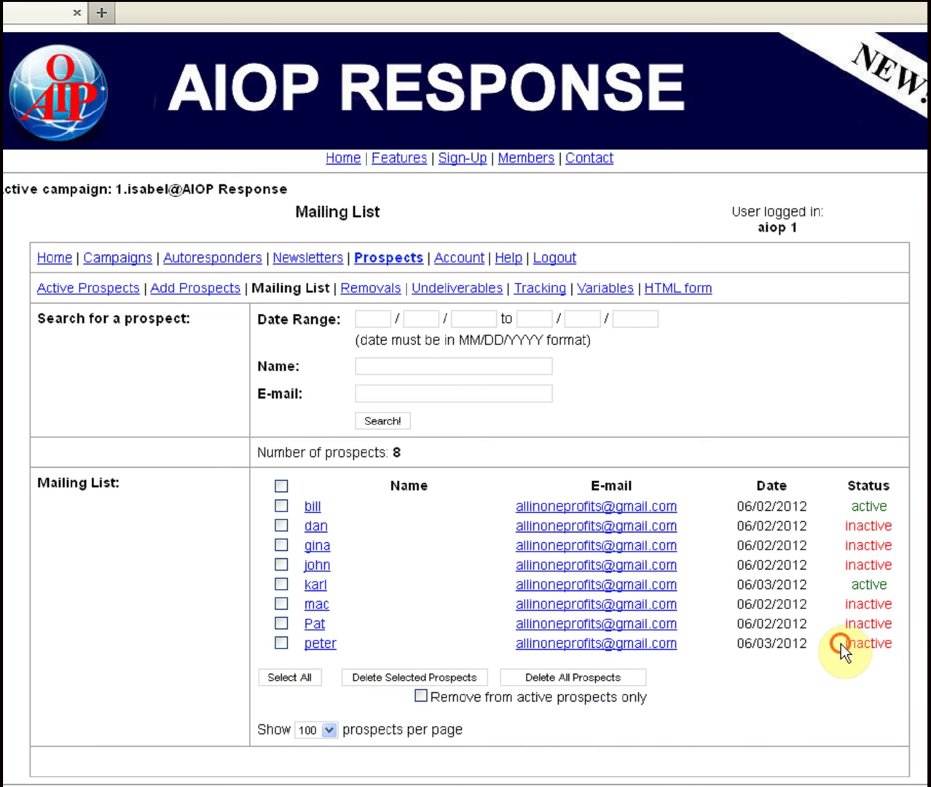
drag(839, 643, 896, 645)
click(882, 662)
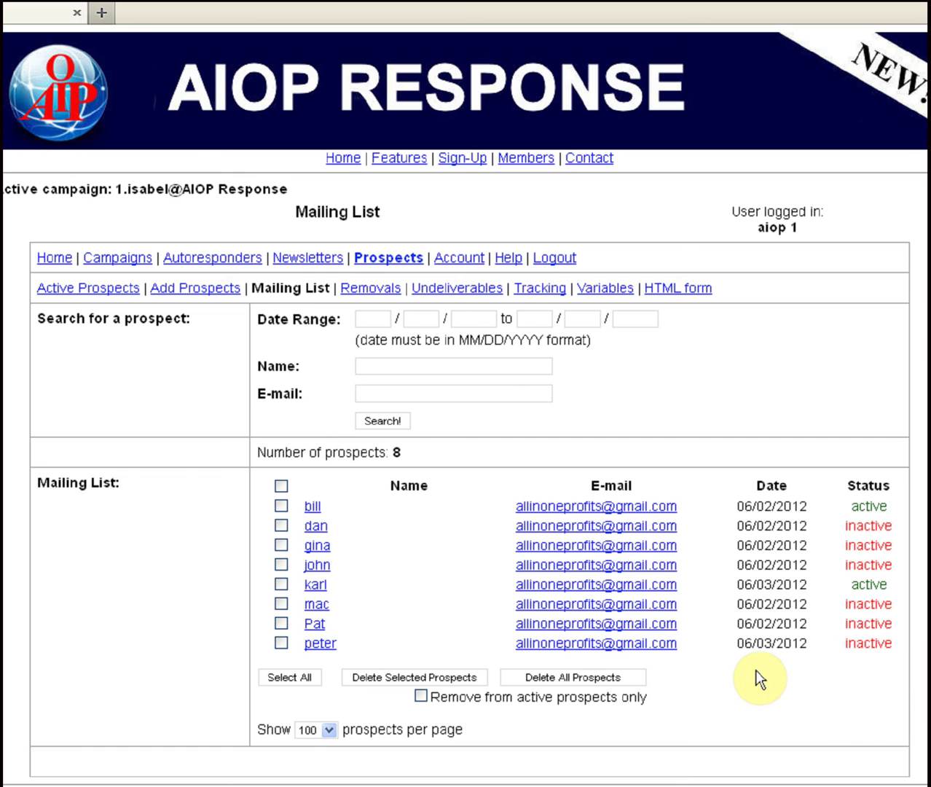
Step: View the first mailing list prospect's details, and return to the mailing list to examine the prospect search section
click(314, 509)
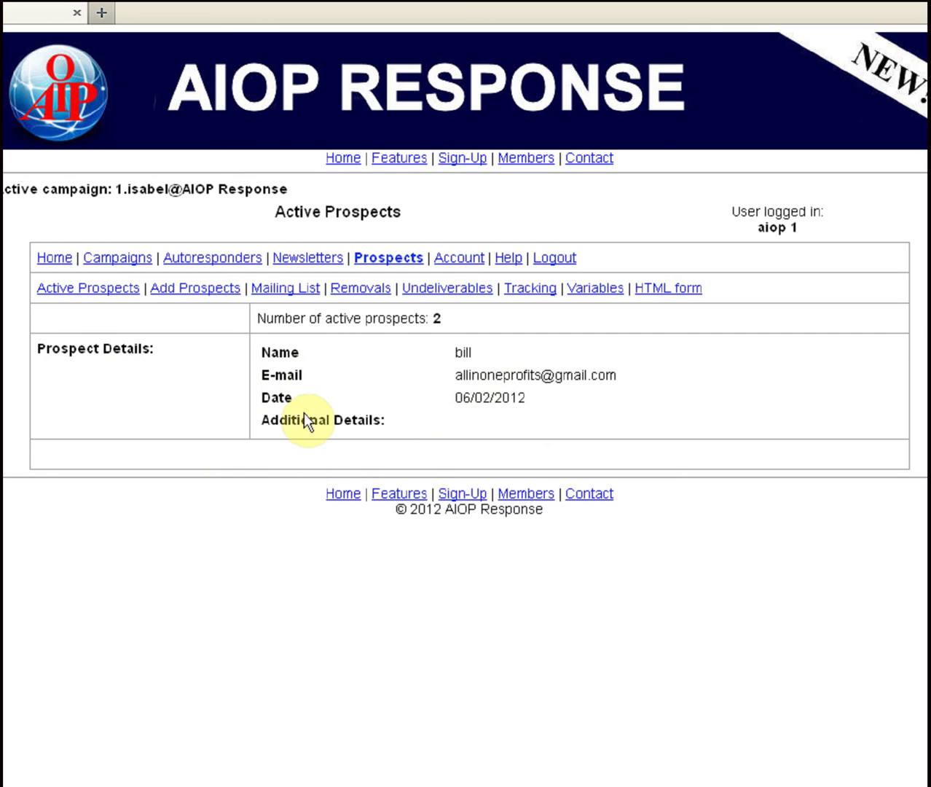
click(272, 290)
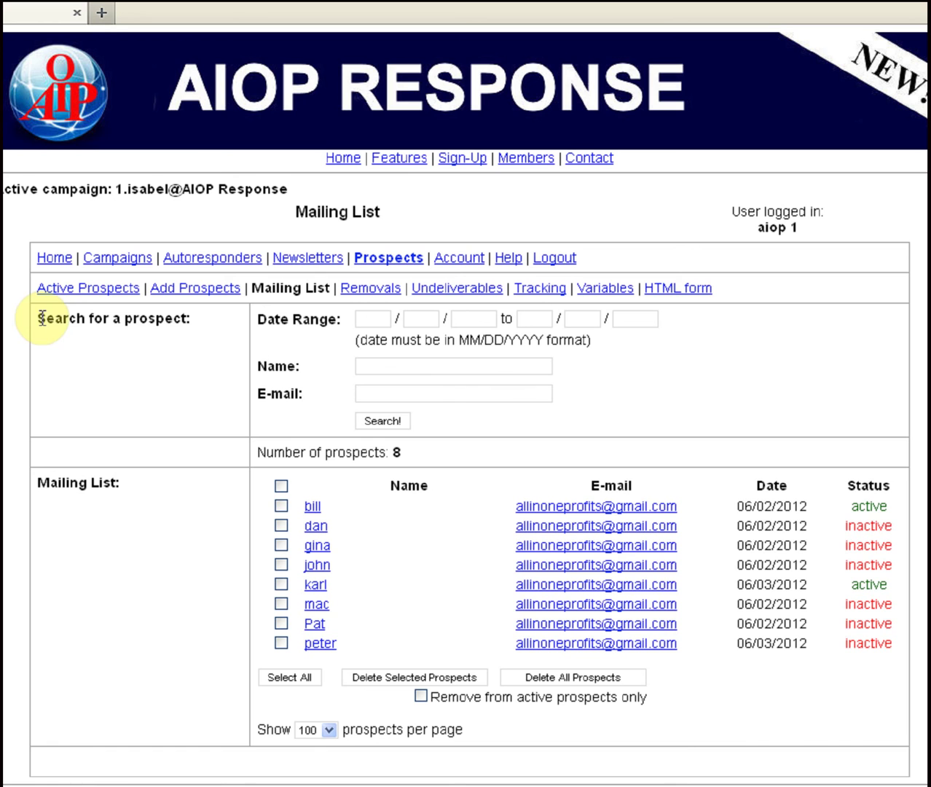
drag(38, 318, 213, 334)
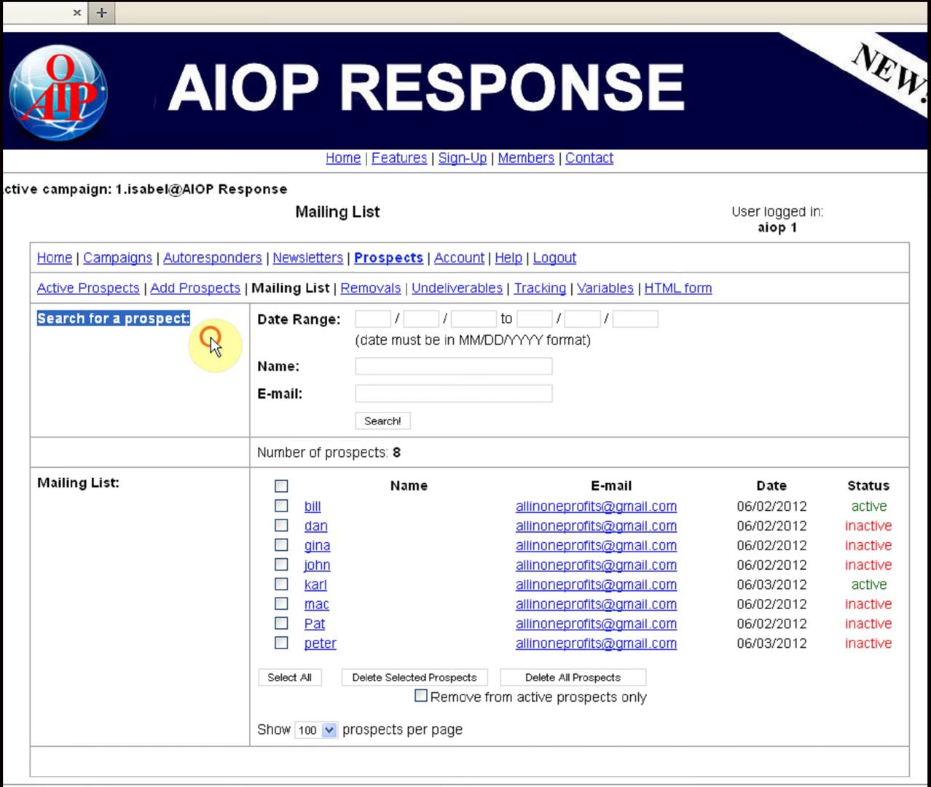
click(211, 336)
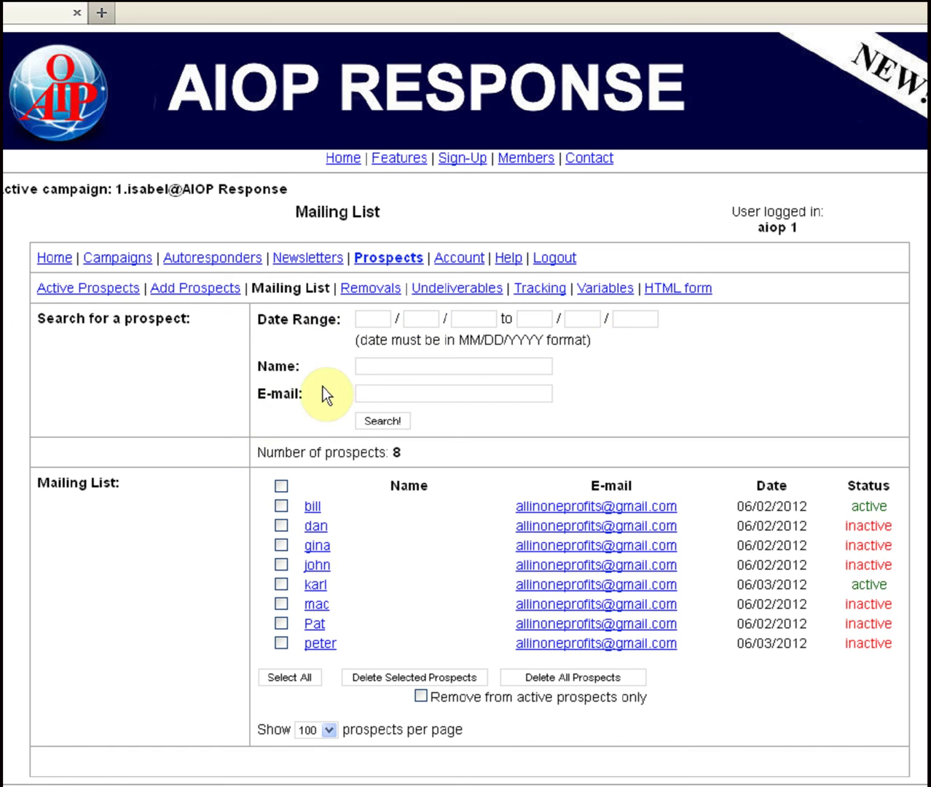